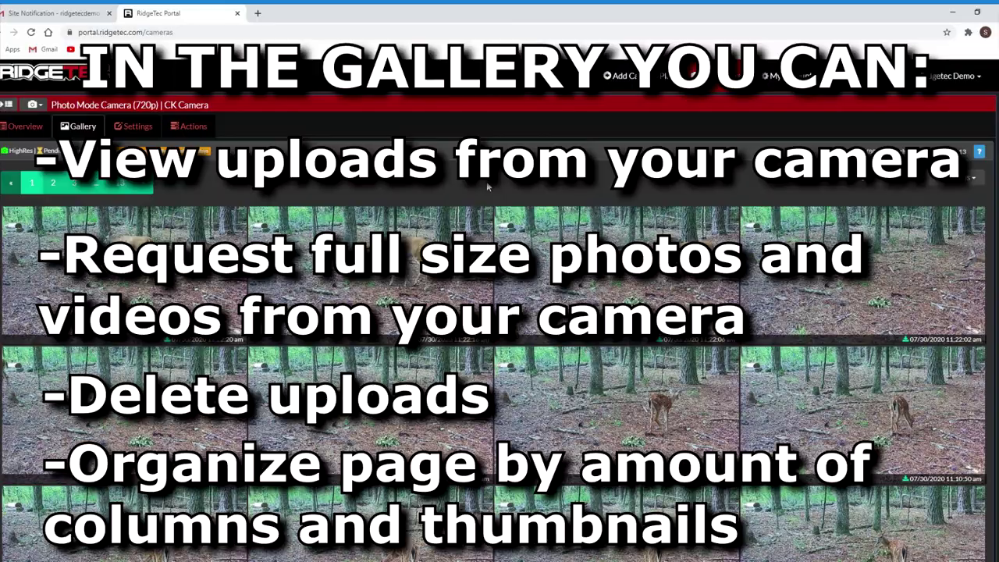
Lay the gallery out in two columns, then restore four columns
{"action": "scroll", "coordinate": [486, 185], "scroll_direction": "down", "scroll_amount": 5}
{"action": "scroll", "coordinate": [486, 186], "scroll_direction": "down", "scroll_amount": 3}
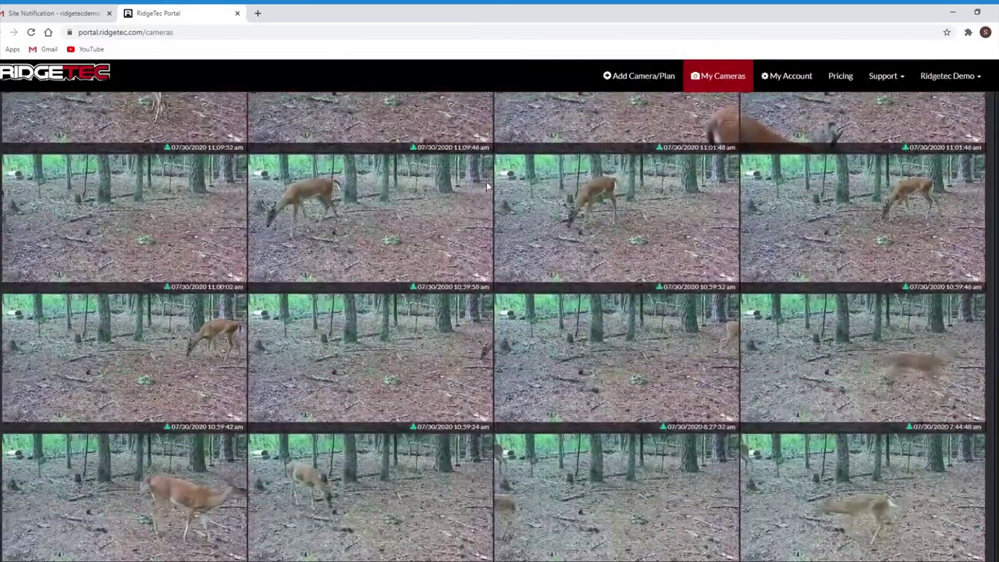
{"action": "scroll", "coordinate": [486, 186], "scroll_direction": "up", "scroll_amount": 10}
{"action": "scroll", "coordinate": [490, 187], "scroll_direction": "up", "scroll_amount": 2}
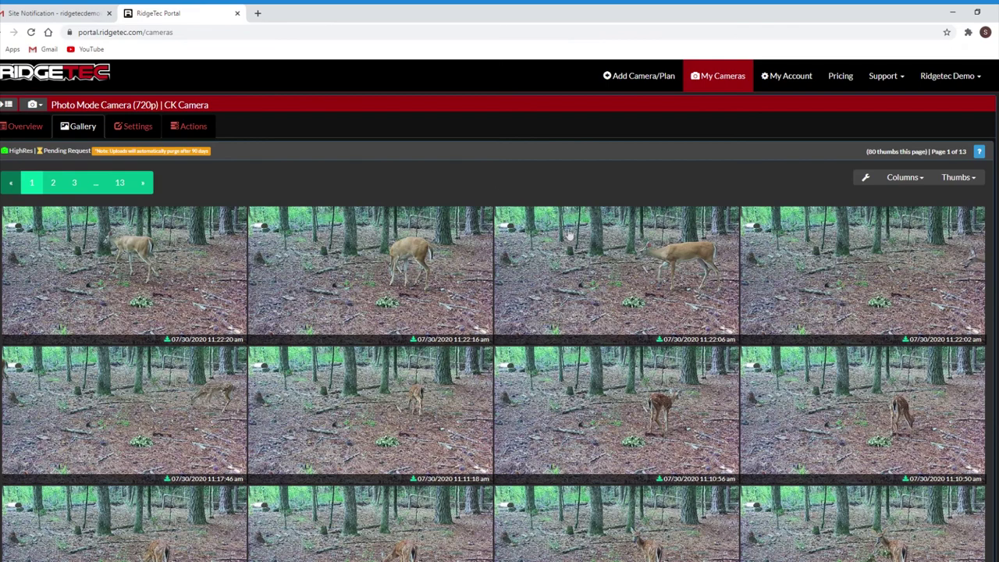
{"action": "left_click", "coordinate": [922, 181]}
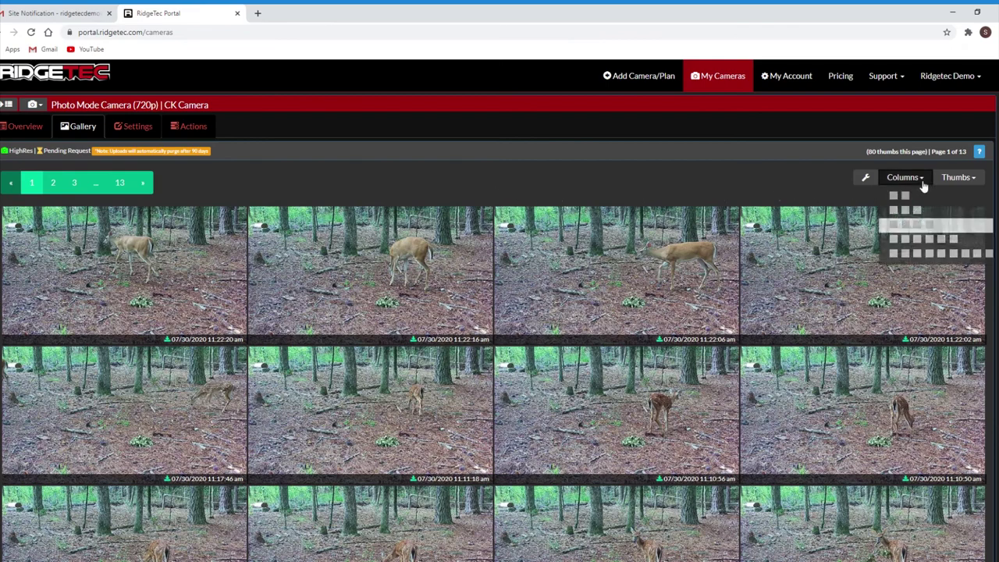
{"action": "left_click", "coordinate": [911, 198]}
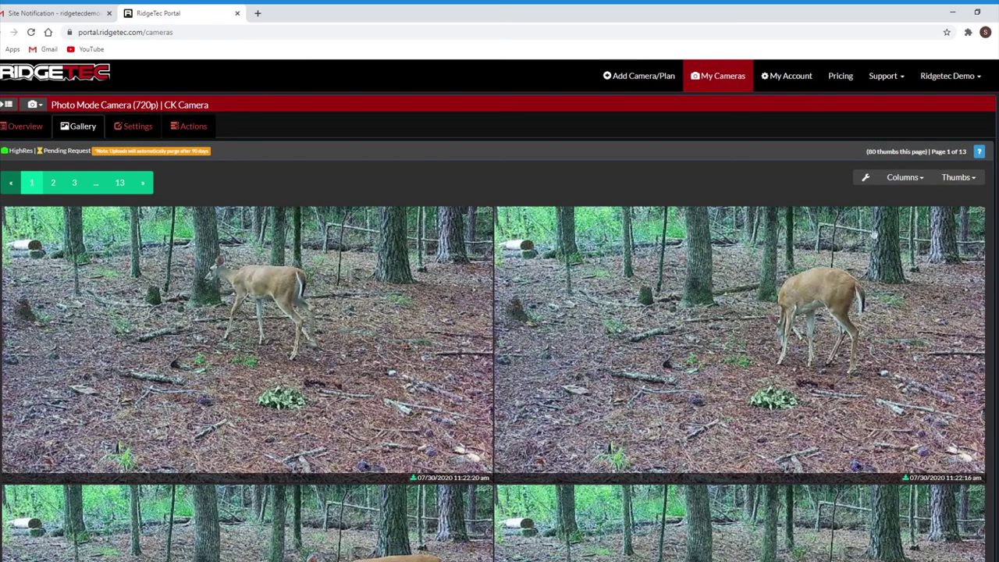
{"action": "left_click", "coordinate": [924, 184]}
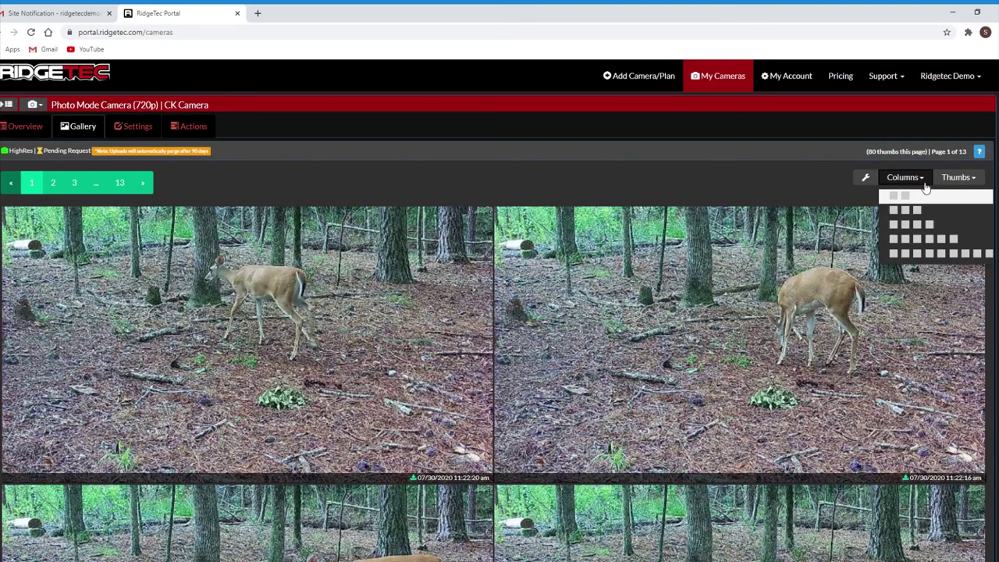
{"action": "left_click", "coordinate": [922, 226]}
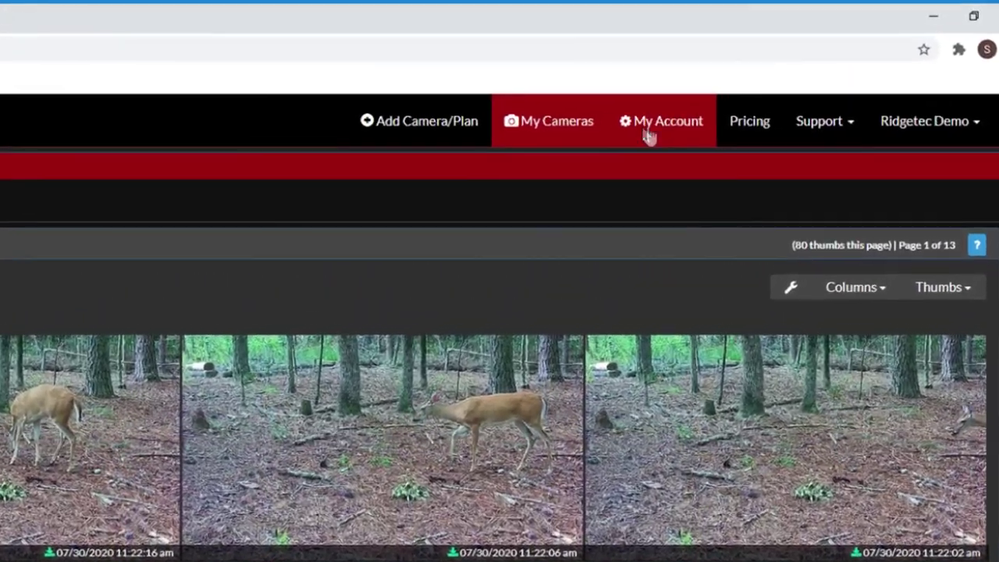
Review the account options and their note that leaving it unchecked is recommended, then return
{"action": "left_click", "coordinate": [677, 125]}
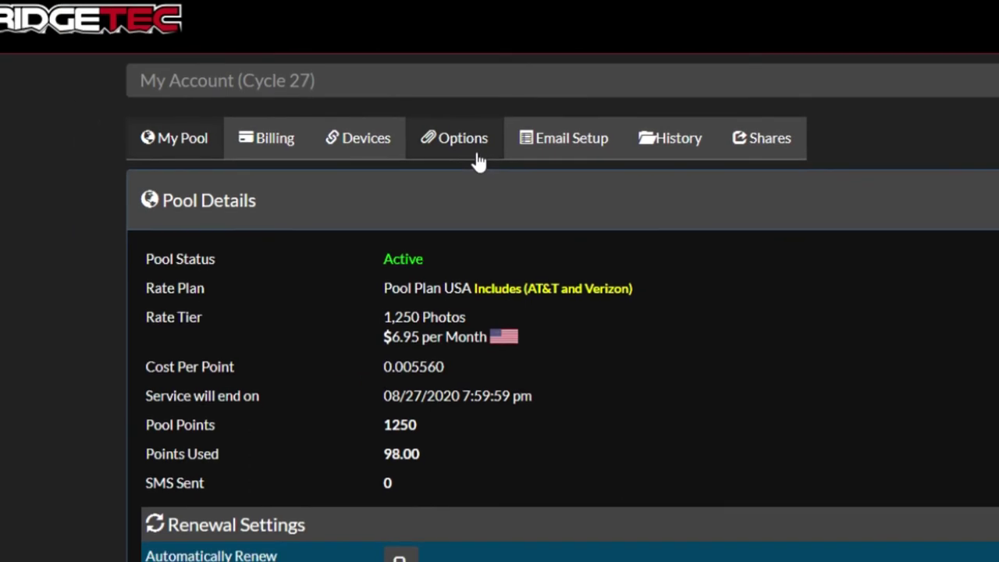
{"action": "left_click", "coordinate": [473, 153]}
{"action": "scroll", "coordinate": [172, 293], "scroll_direction": "down", "scroll_amount": 1}
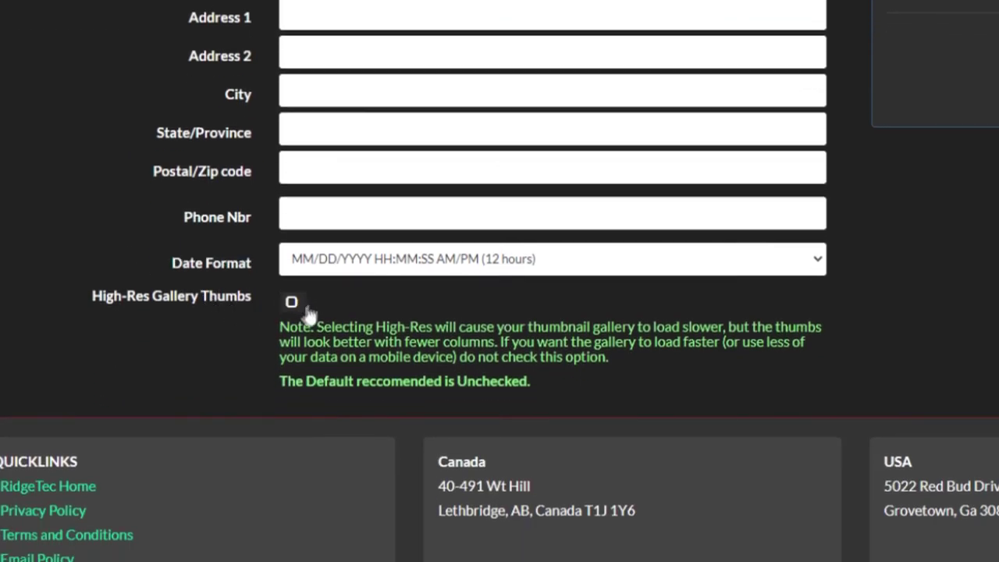
{"action": "left_click_drag", "start_coordinate": [303, 396], "coordinate": [531, 392]}
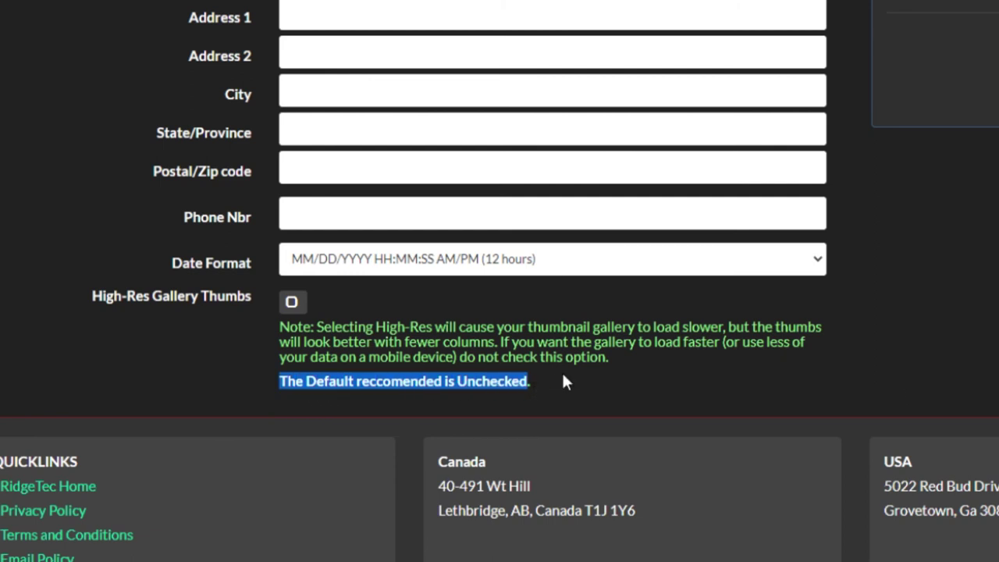
{"action": "left_click", "coordinate": [565, 380]}
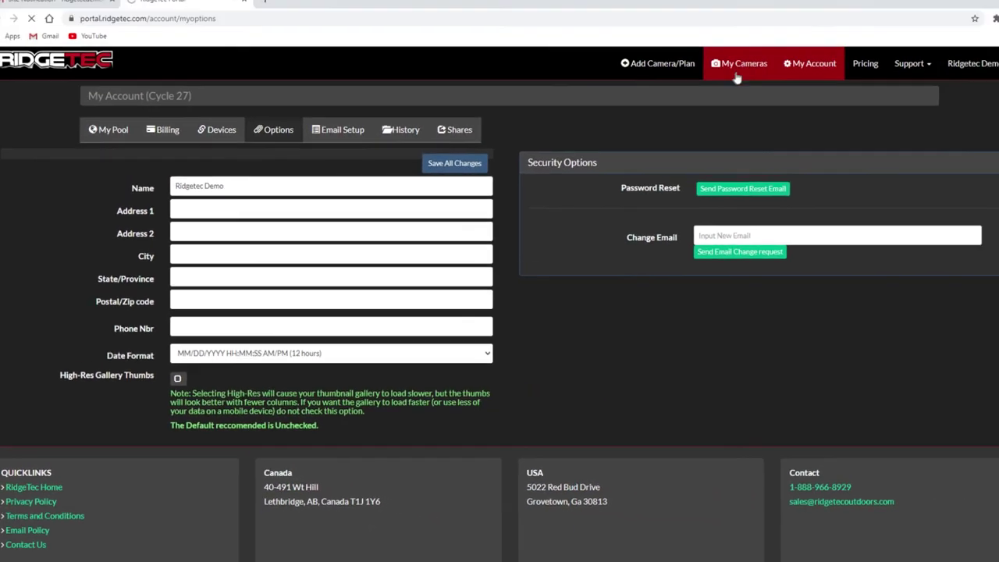
{"action": "left_click", "coordinate": [730, 72]}
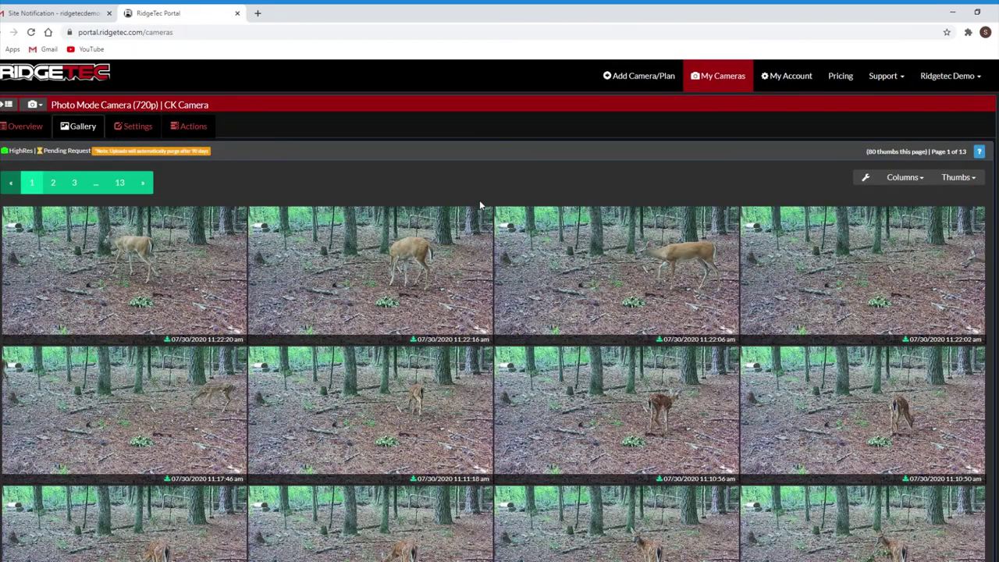
Switch to Scrape Camera #2, check the Columns and Thumbs choices, and enable upload selection
{"action": "left_click", "coordinate": [35, 104]}
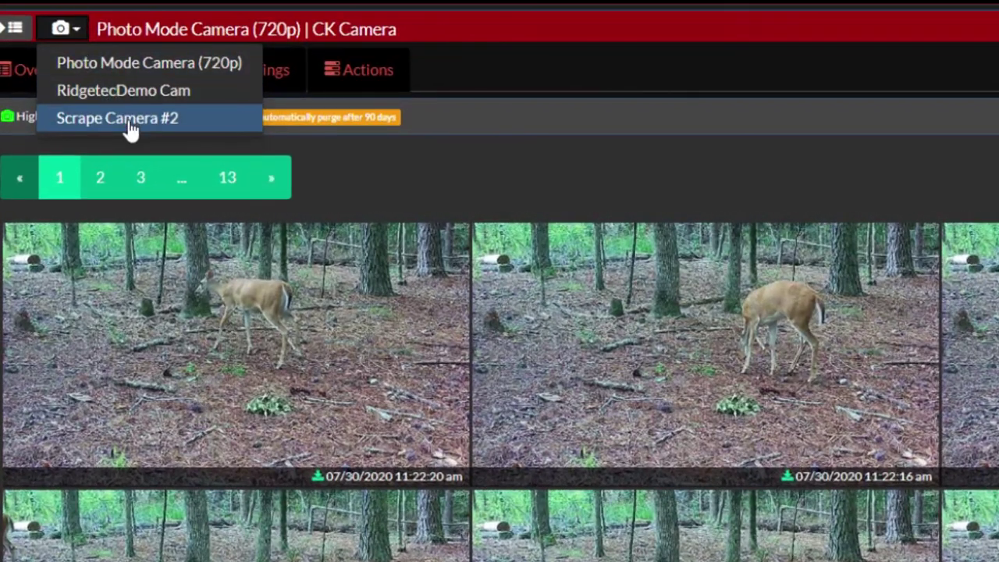
{"action": "left_click", "coordinate": [128, 124]}
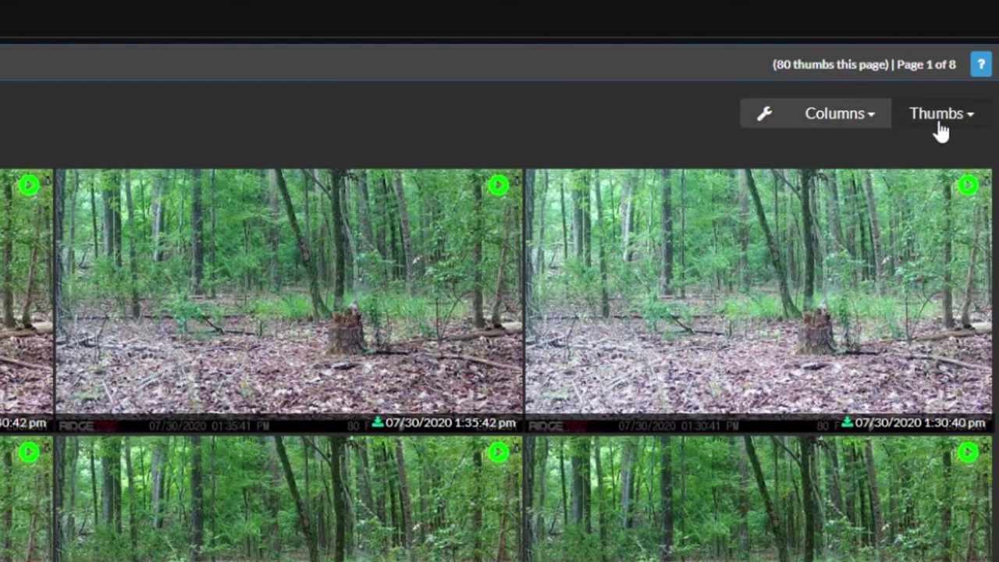
{"action": "left_click", "coordinate": [866, 133]}
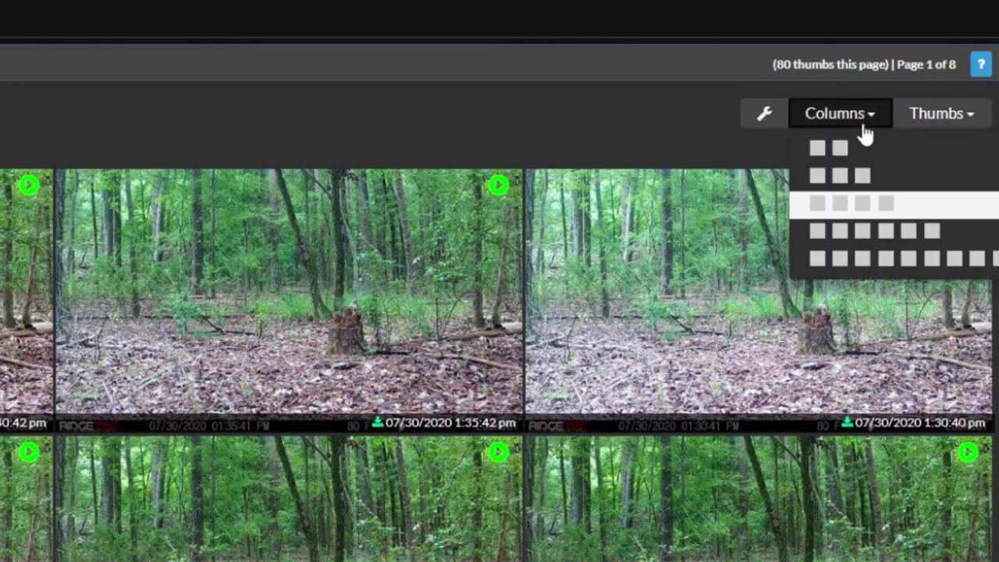
{"action": "left_click", "coordinate": [940, 128]}
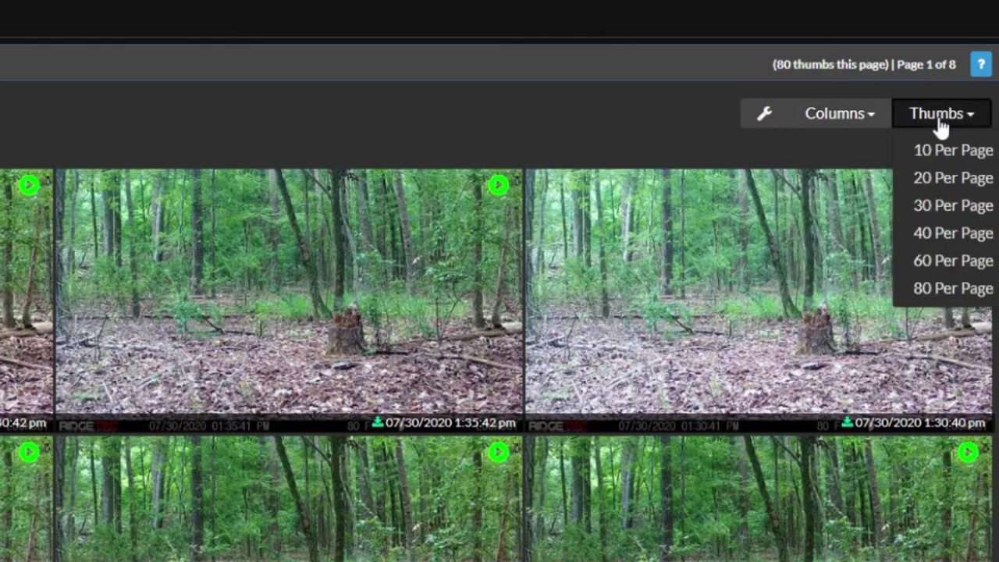
{"action": "left_click", "coordinate": [789, 78]}
{"action": "left_click_drag", "start_coordinate": [776, 72], "coordinate": [962, 70]}
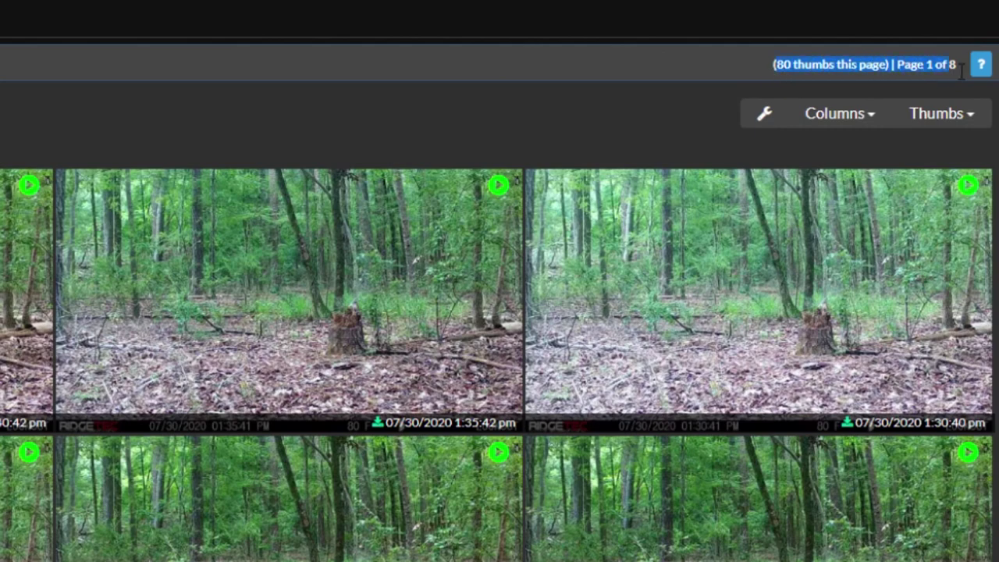
{"action": "left_click", "coordinate": [689, 67]}
{"action": "left_click", "coordinate": [764, 113]}
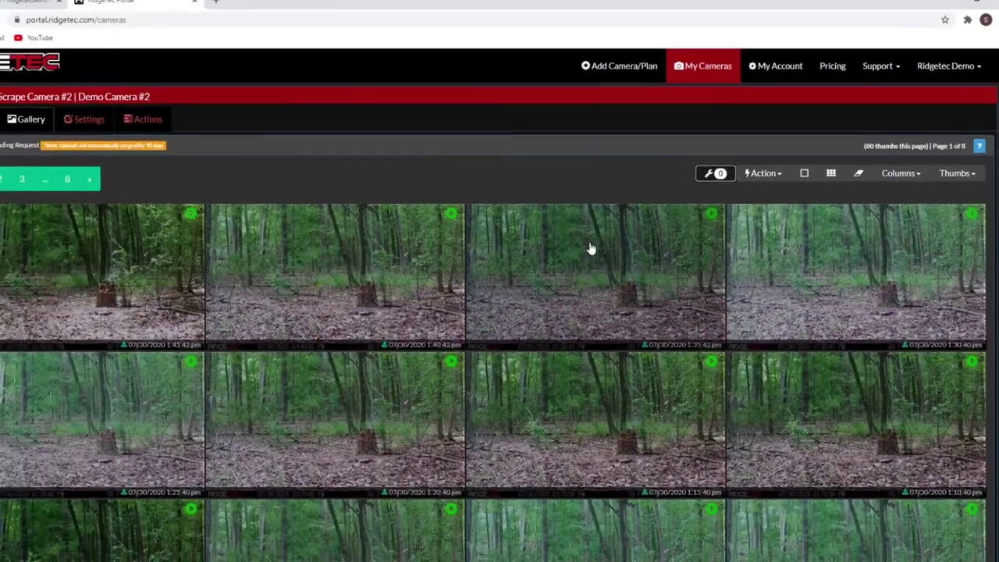
Check four uploads across the first three rows and look over the bulk actions list
{"action": "left_click", "coordinate": [591, 248]}
{"action": "left_click", "coordinate": [147, 399]}
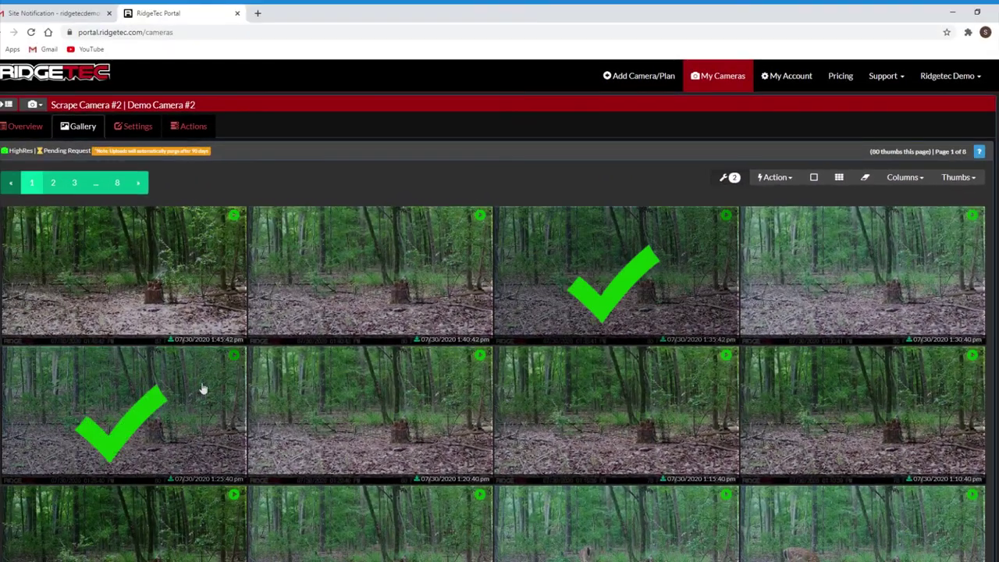
{"action": "left_click", "coordinate": [591, 511]}
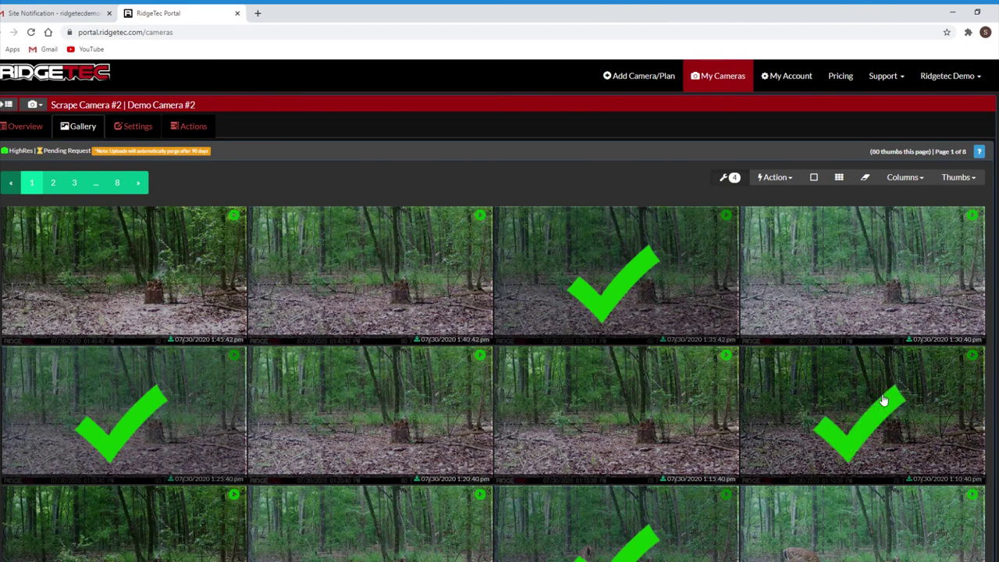
{"action": "left_click", "coordinate": [883, 404]}
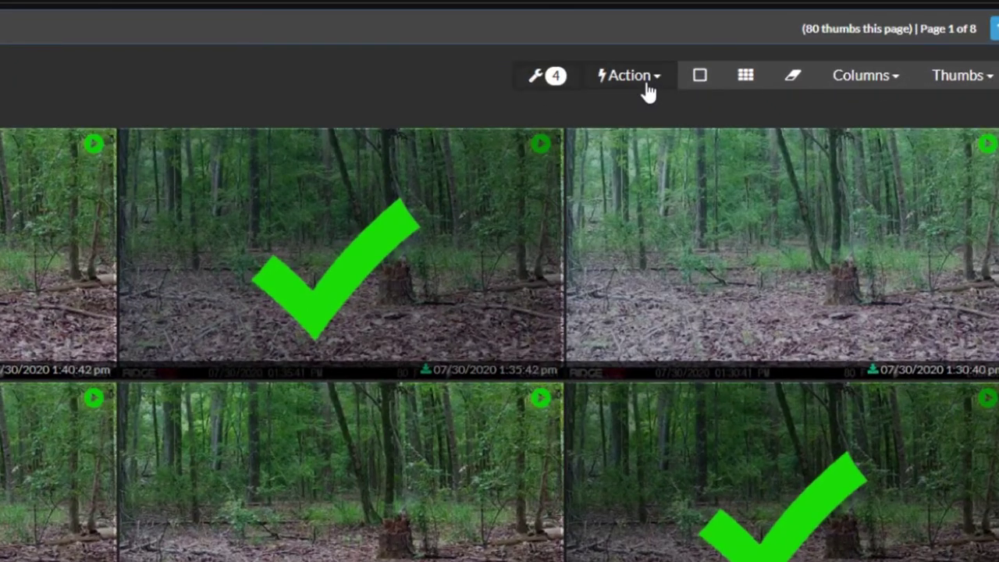
{"action": "left_click", "coordinate": [648, 92]}
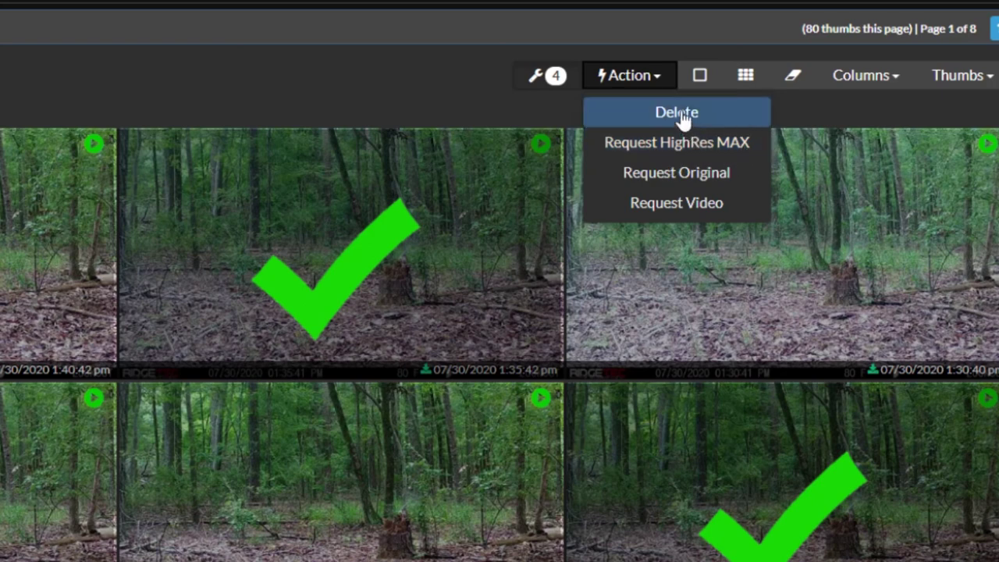
{"action": "left_click", "coordinate": [666, 80]}
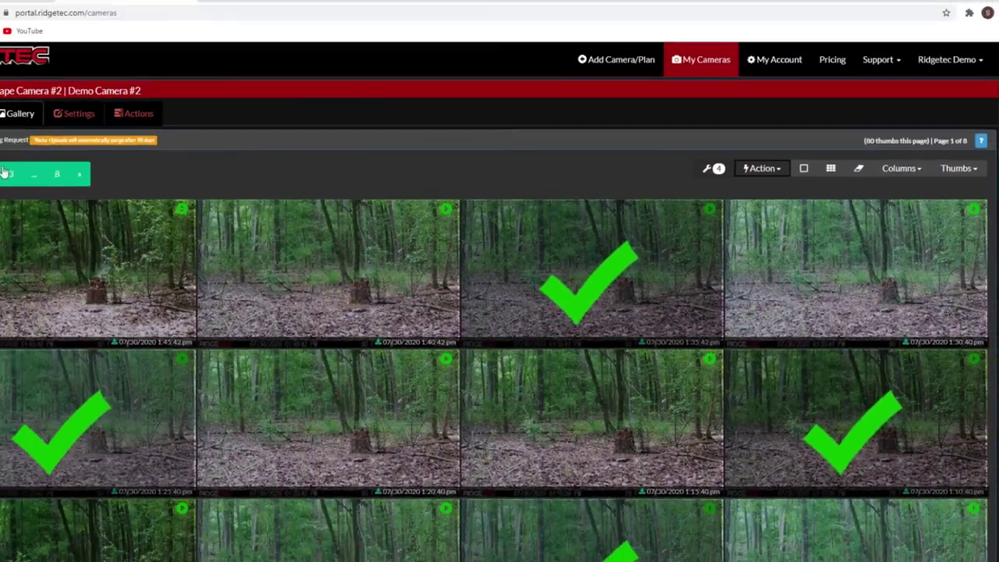
Check two photos on page 2, try select-all, clear all selections, and return to page 1
{"action": "left_click", "coordinate": [1, 173]}
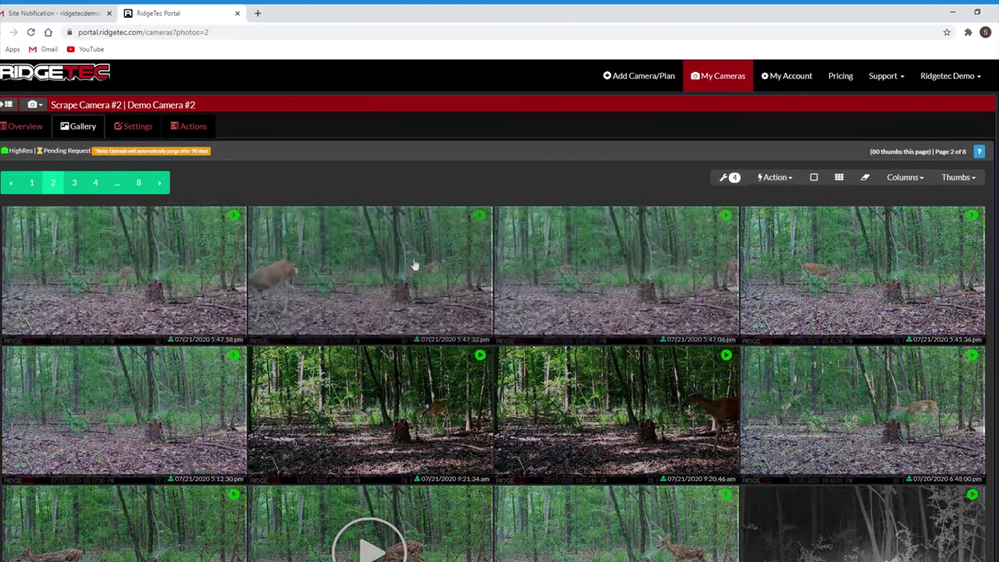
{"action": "left_click", "coordinate": [412, 262]}
{"action": "left_click", "coordinate": [626, 404]}
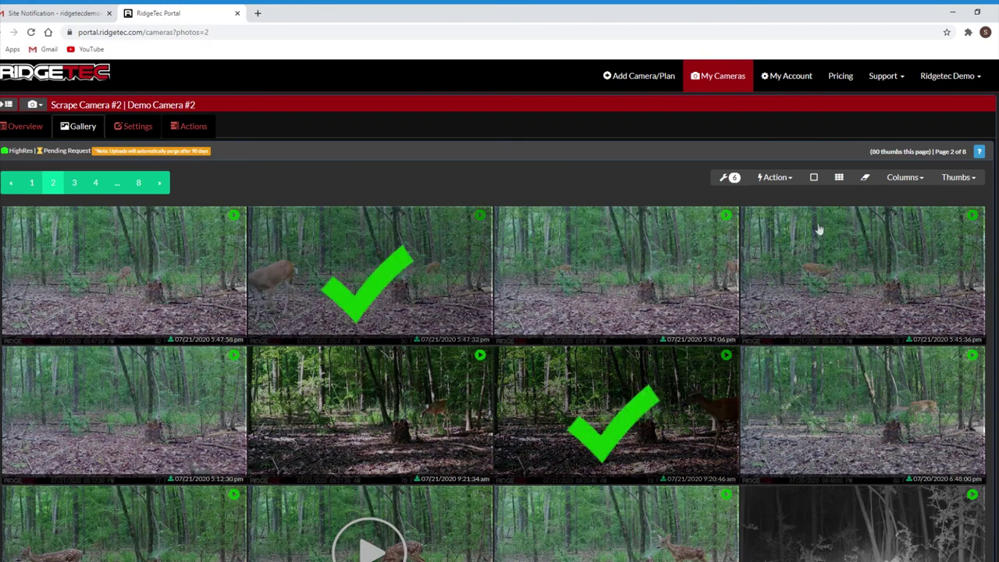
{"action": "left_click", "coordinate": [816, 179]}
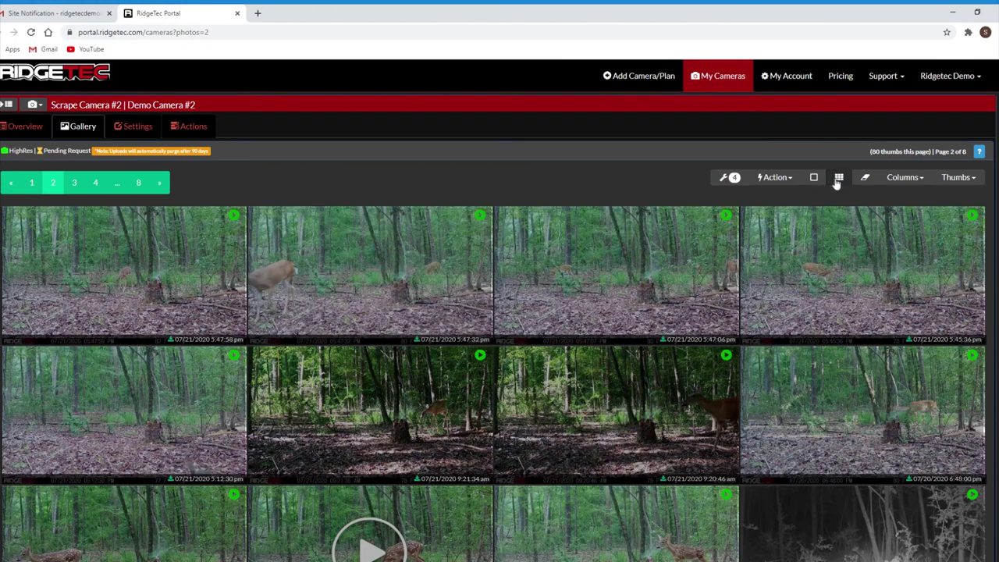
{"action": "left_click", "coordinate": [839, 178]}
{"action": "left_click", "coordinate": [866, 180]}
{"action": "left_click", "coordinate": [32, 183]}
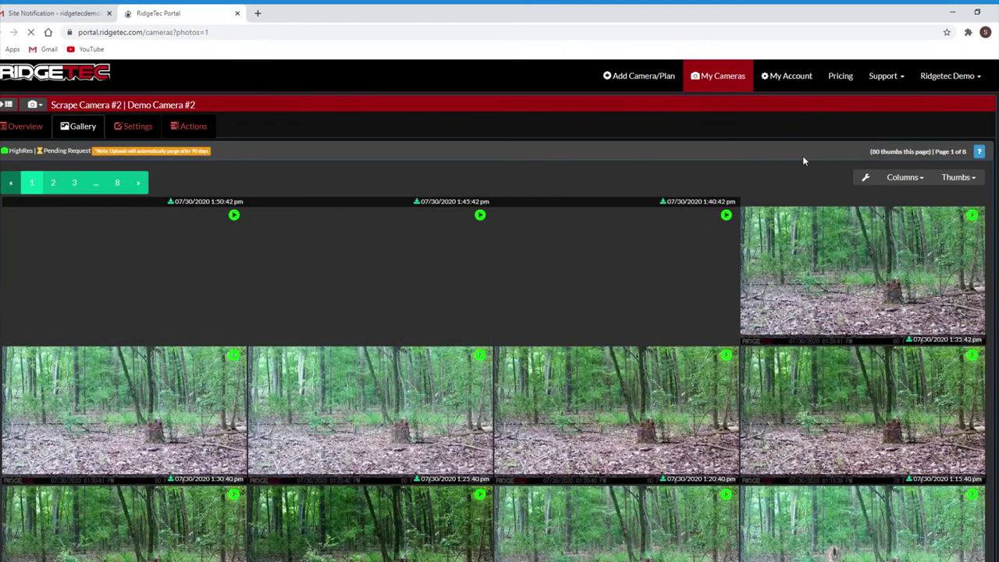
{"action": "left_click", "coordinate": [856, 177]}
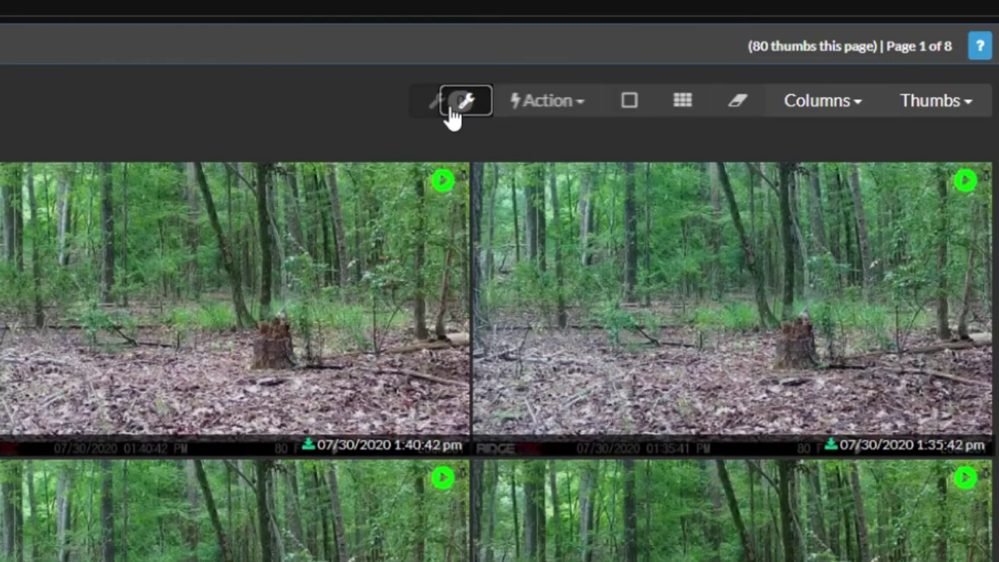
{"action": "left_click", "coordinate": [452, 107]}
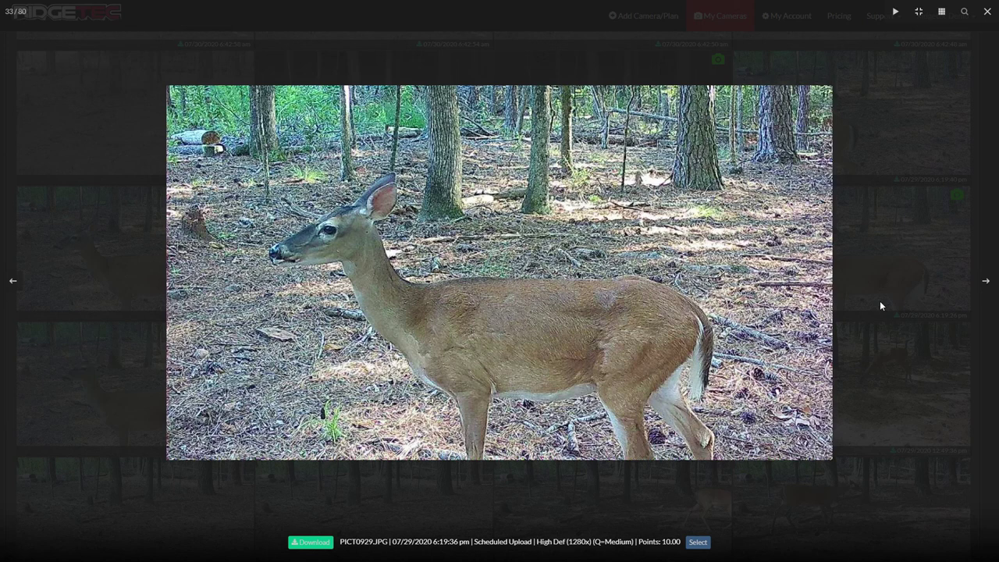
{"action": "key", "text": "Right"}
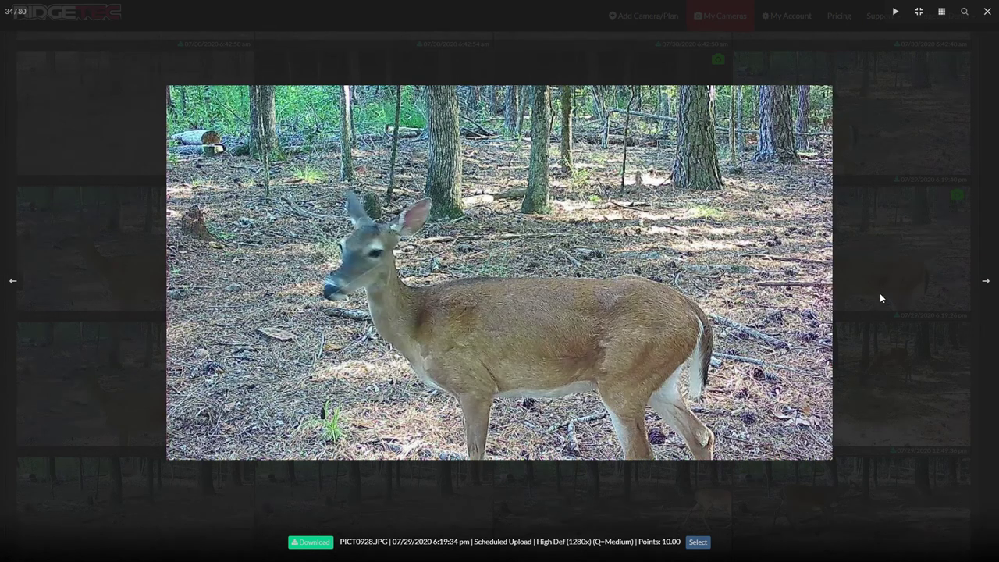
{"action": "key", "text": "Right"}
{"action": "key", "text": "Right"}
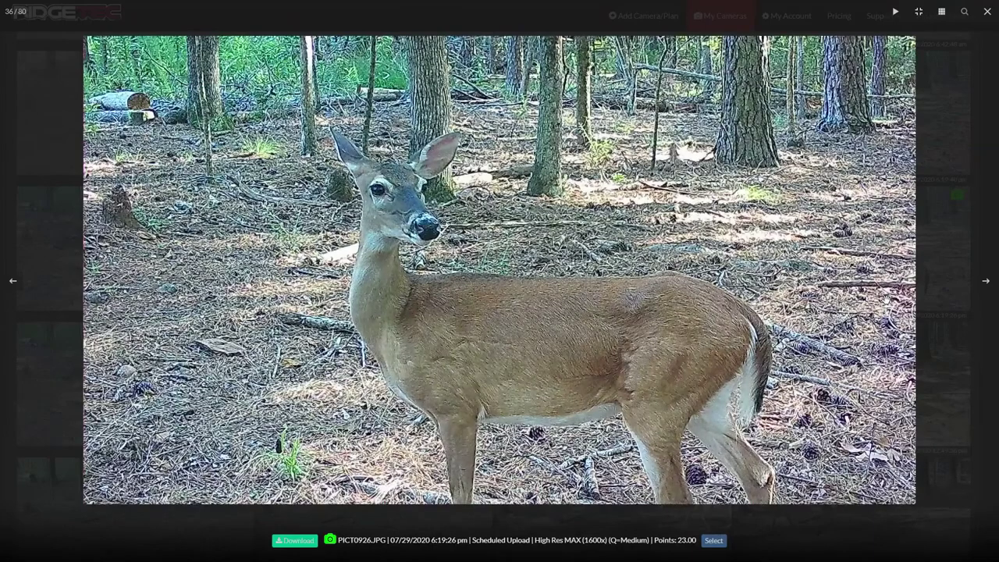
{"action": "key", "text": "Left"}
{"action": "key", "text": "Left"}
{"action": "key", "text": "Left"}
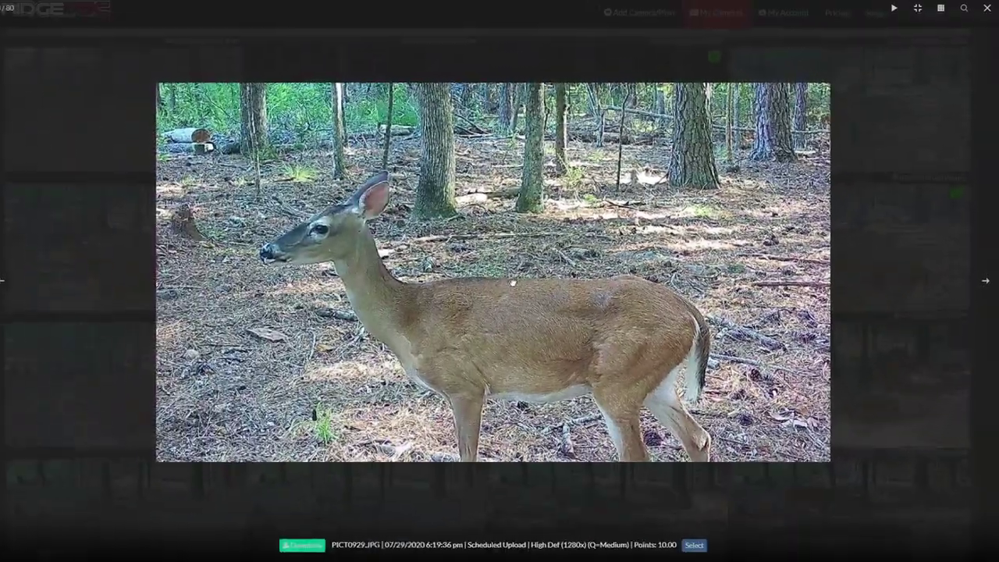
{"action": "key", "text": "Right"}
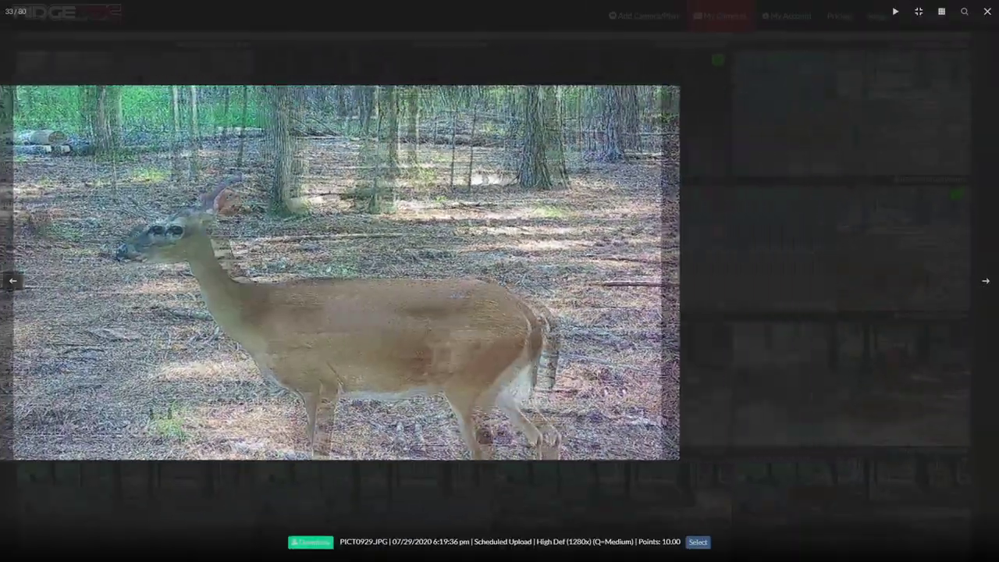
{"action": "key", "text": "Left"}
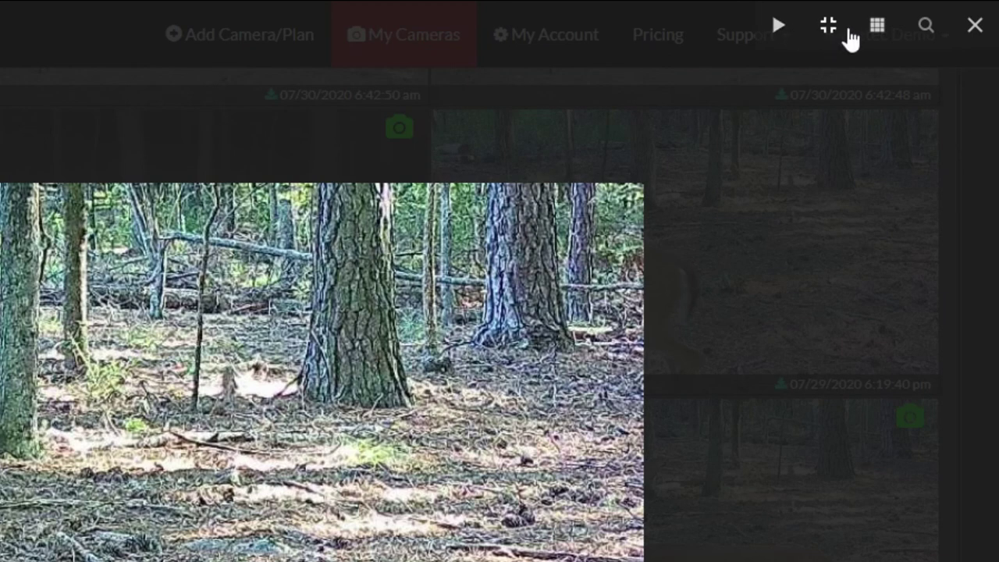
{"action": "left_click", "coordinate": [881, 36]}
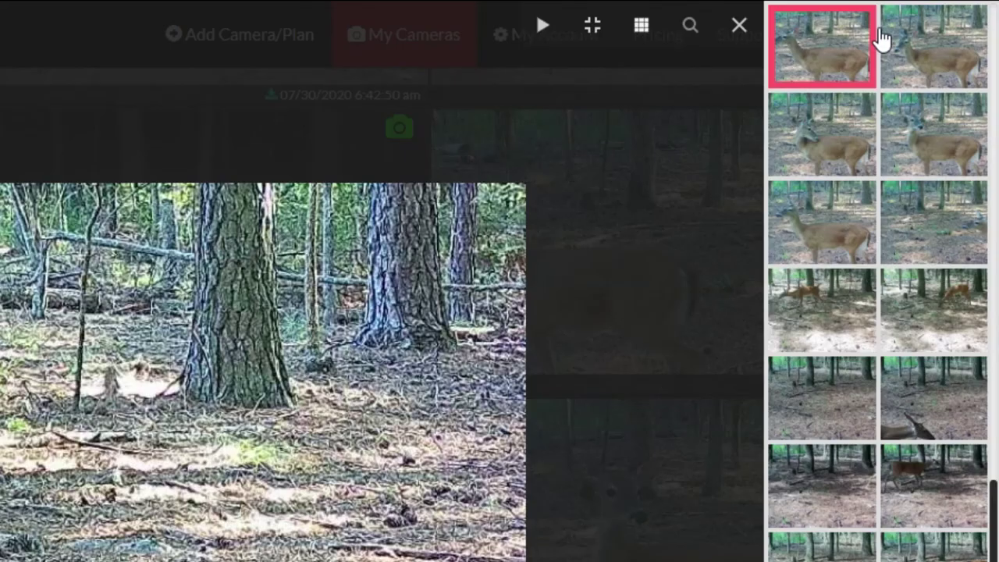
{"action": "left_click", "coordinate": [643, 30]}
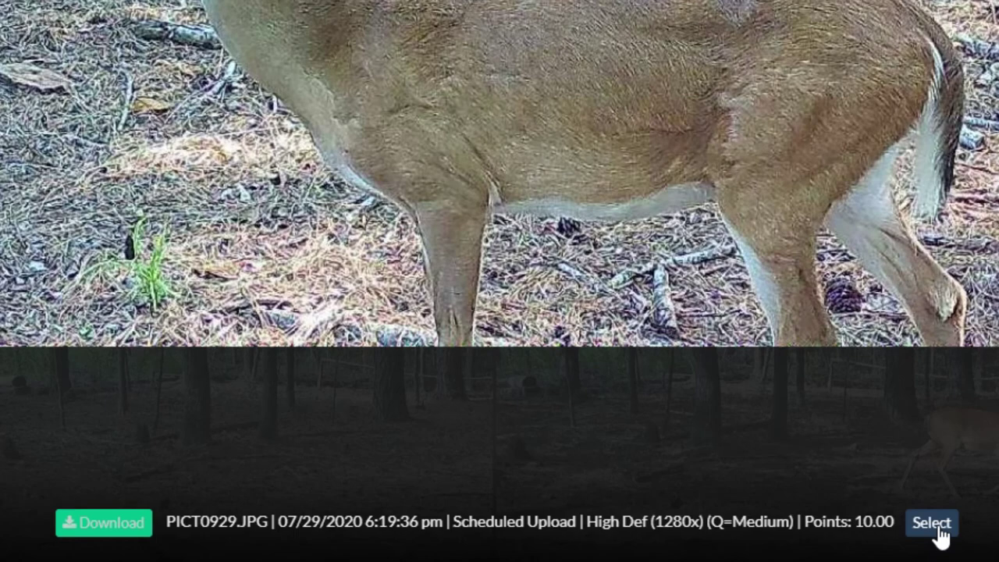
Select PICT0929, advance to PICT0926, then close the viewer back to the gallery grid
{"action": "left_click", "coordinate": [937, 523]}
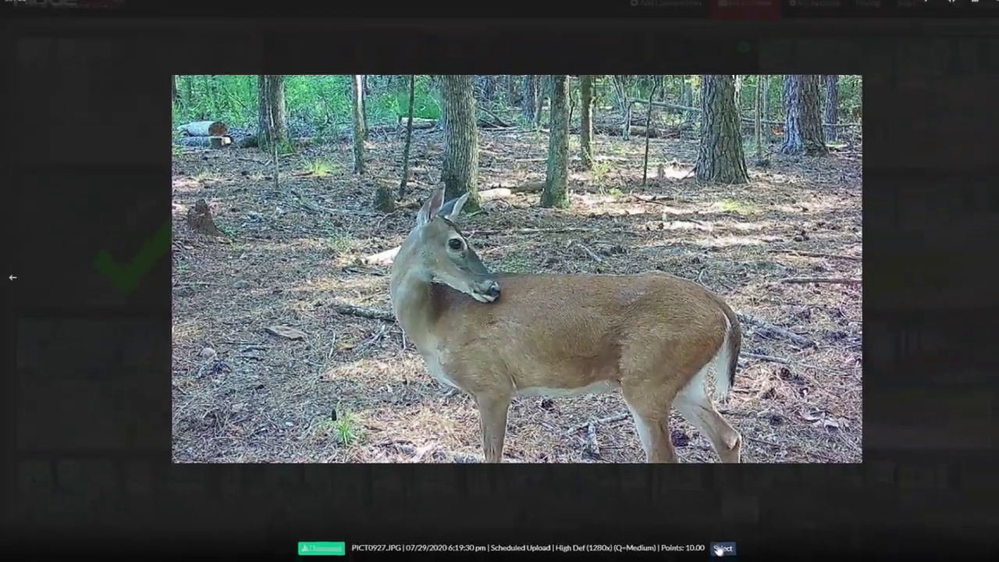
{"action": "key", "text": "Right"}
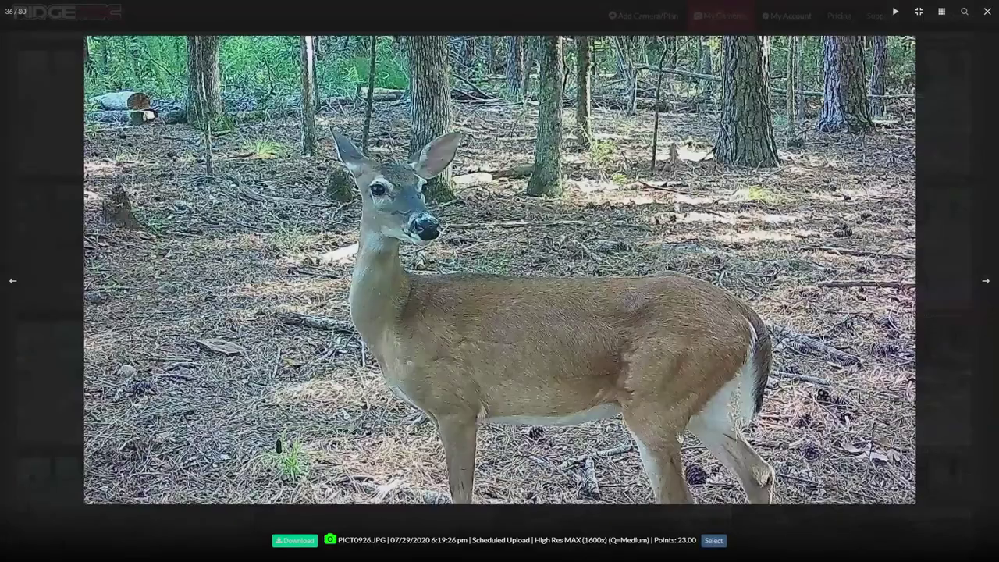
{"action": "left_click", "coordinate": [714, 540]}
{"action": "key", "text": "Escape"}
{"action": "scroll", "coordinate": [476, 328], "scroll_direction": "down", "scroll_amount": 3}
{"action": "scroll", "coordinate": [485, 321], "scroll_direction": "up", "scroll_amount": 10}
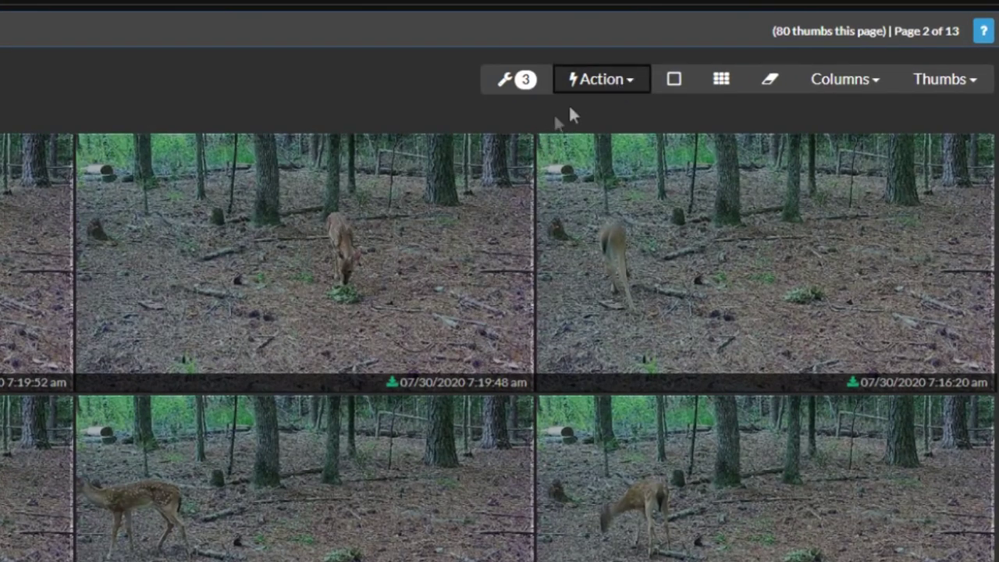
Collapse the Action tools and highlight the note that uploads purge after 90 days
{"action": "left_click", "coordinate": [507, 81]}
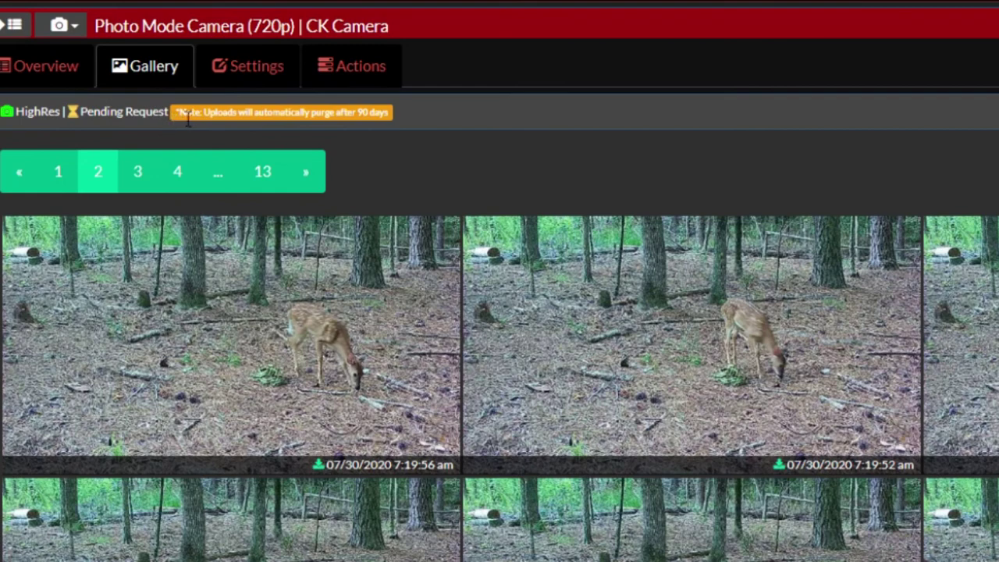
{"action": "left_click_drag", "start_coordinate": [179, 113], "coordinate": [228, 114]}
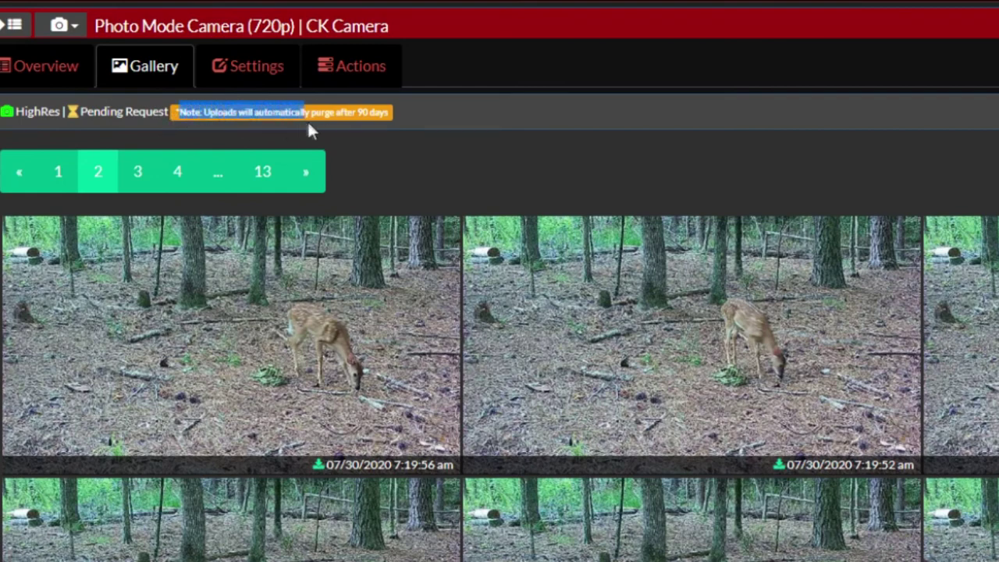
{"action": "left_click", "coordinate": [492, 111]}
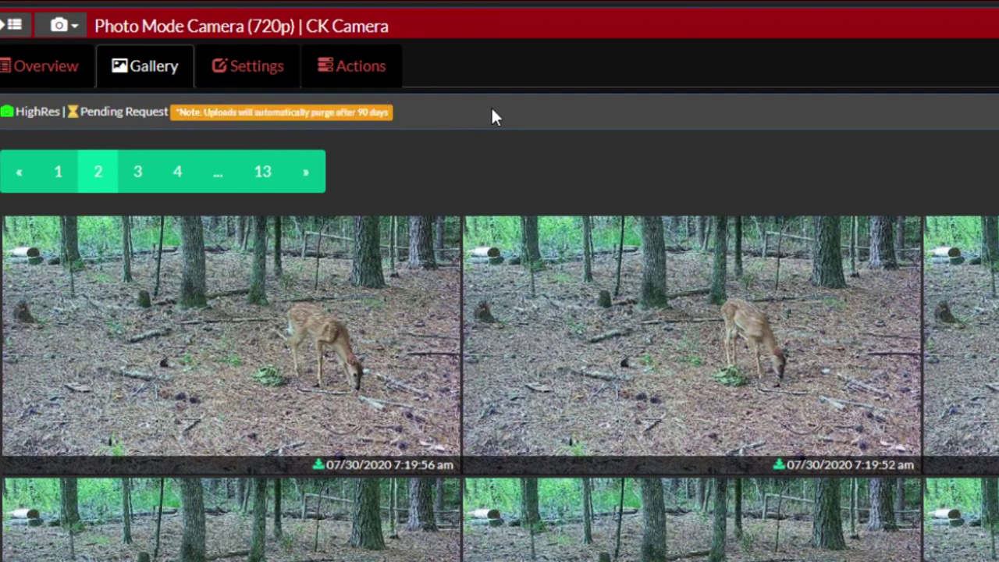
Open the CK Camera's Actions tab and scroll down to Erase SD Card Now
{"action": "left_click", "coordinate": [382, 72]}
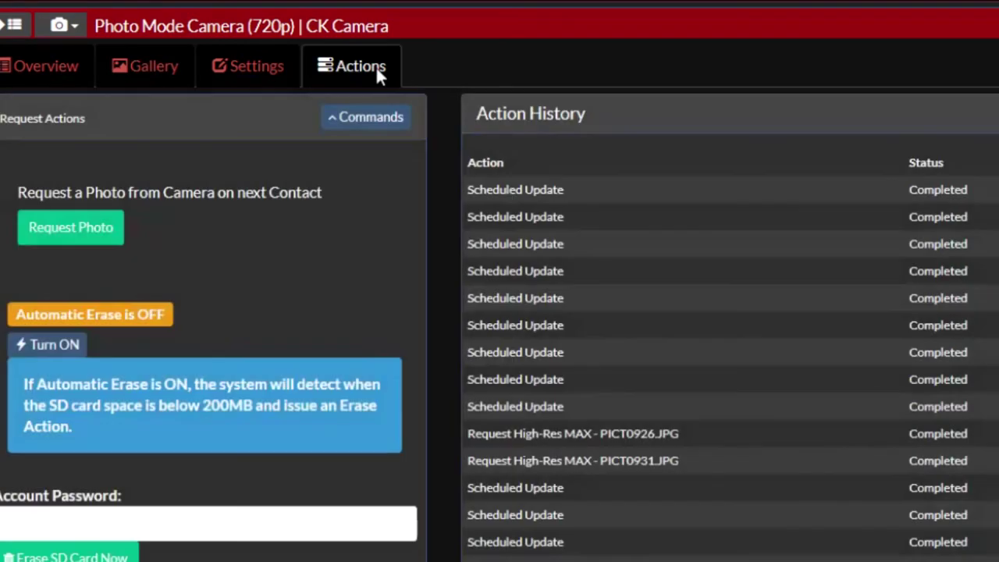
{"action": "scroll", "coordinate": [373, 78], "scroll_direction": "down", "scroll_amount": 3}
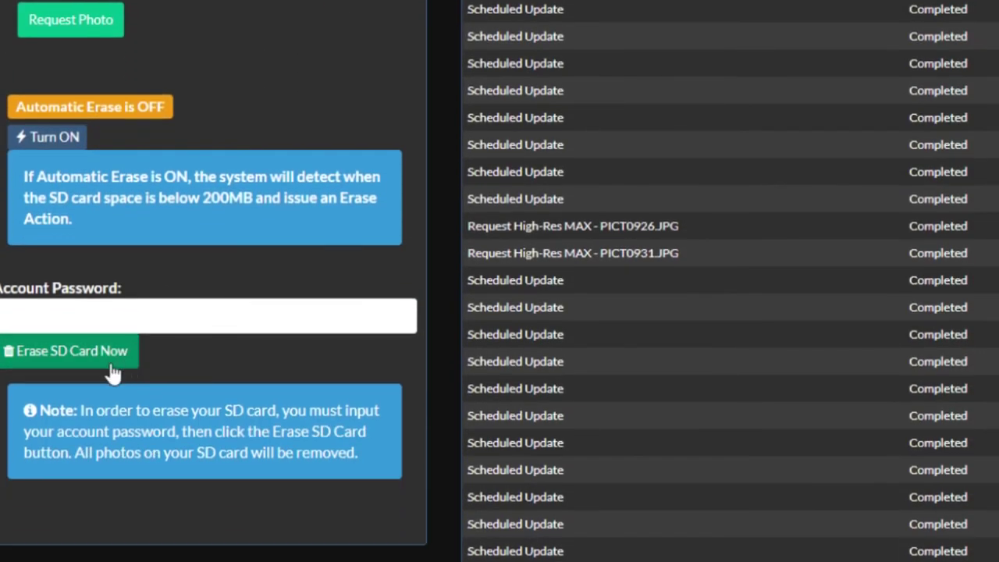